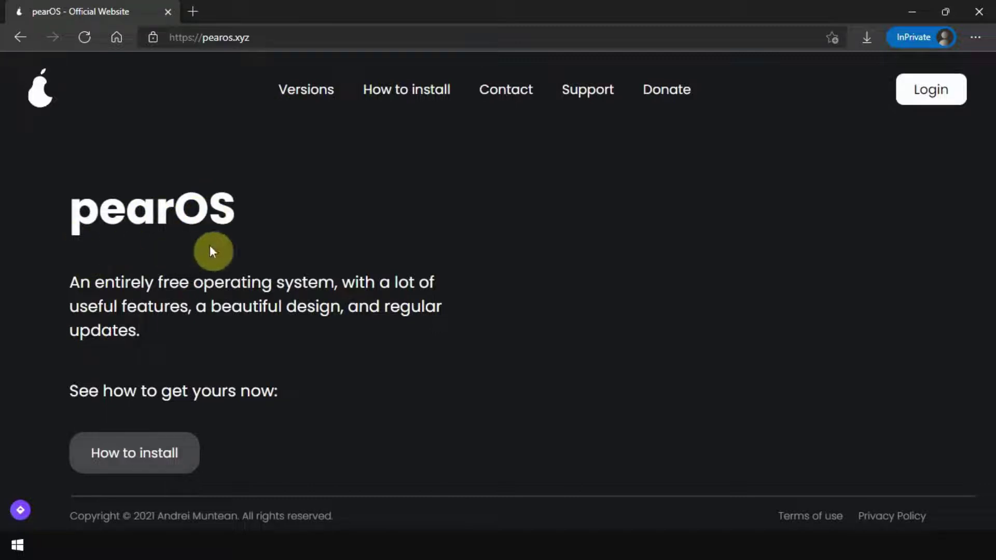
# Step: Download the pearOS Monterey ISO from the Versions page of the pearOS website
pyautogui.click(312, 100)
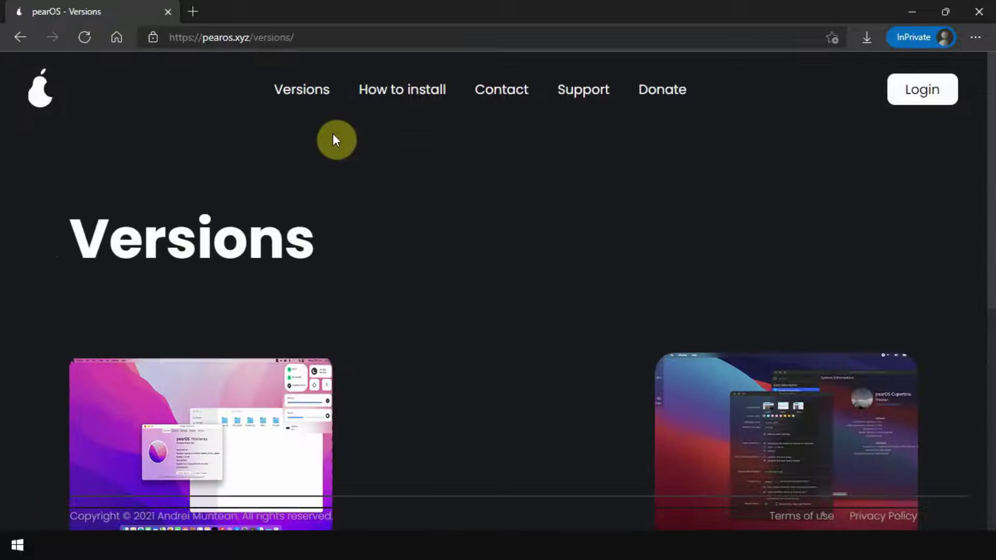
pyautogui.scroll(-5, 336, 140)
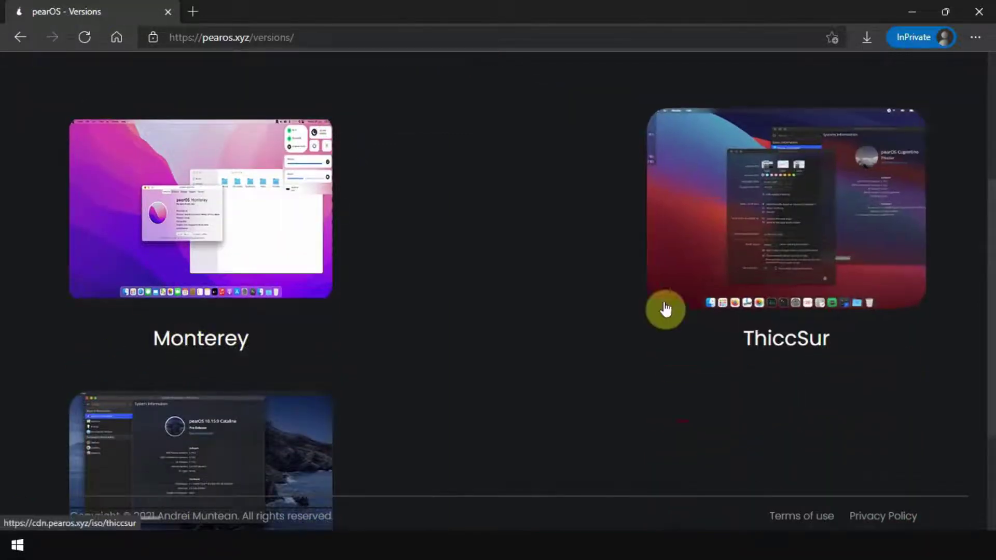
pyautogui.scroll(-3, 705, 351)
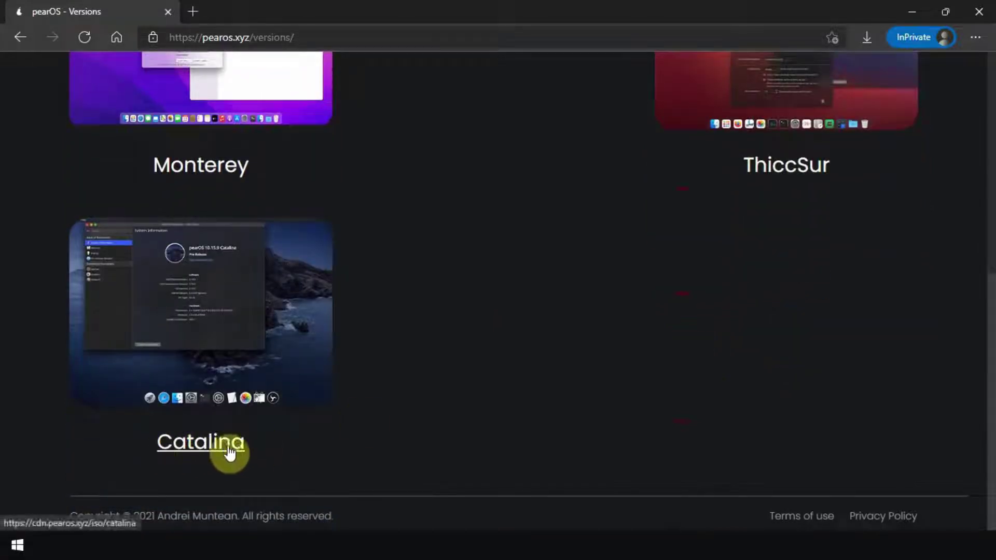
pyautogui.scroll(3, 239, 451)
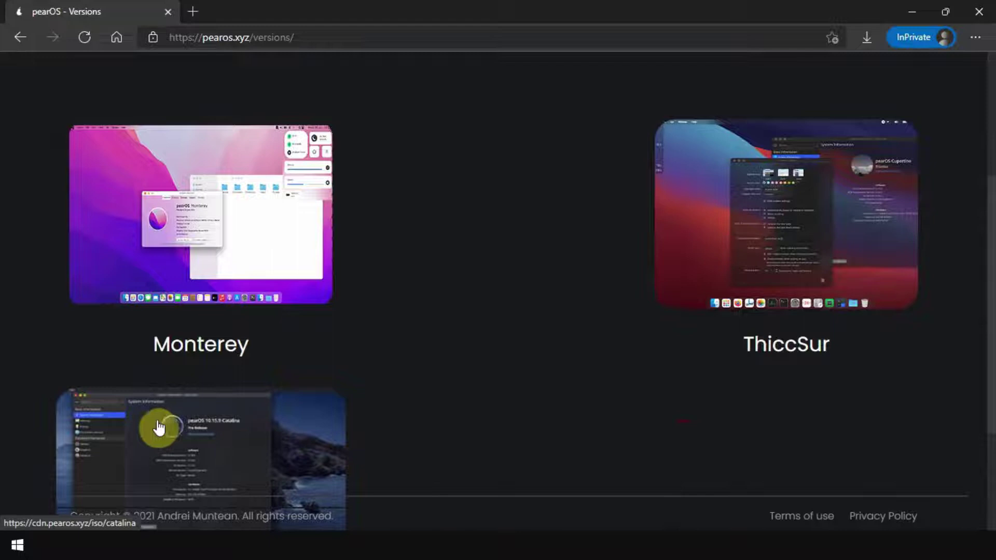
pyautogui.click(198, 345)
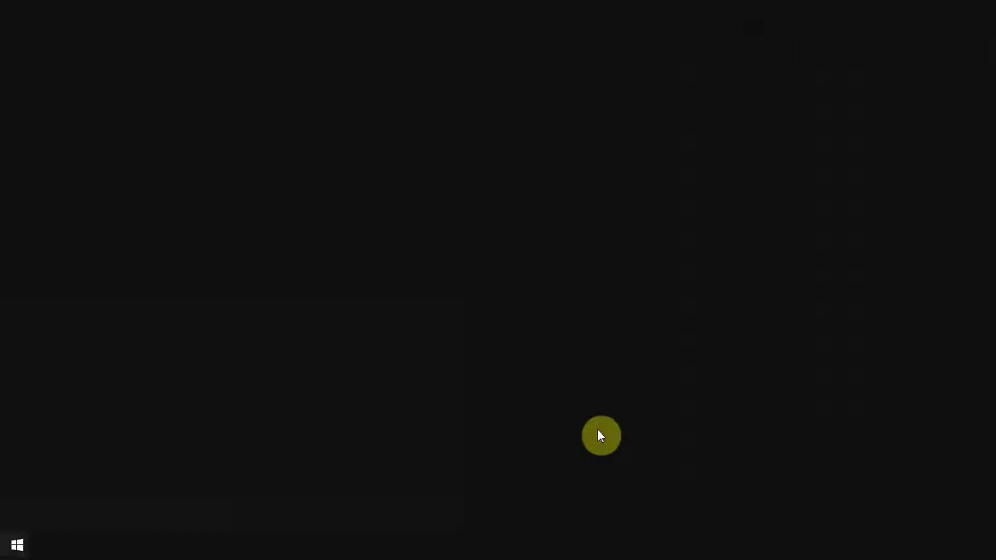
# Step: Search the Start menu for 'virtual' and launch Oracle VM VirtualBox
pyautogui.press('super')
pyautogui.write('virtuaal')
pyautogui.press('BackSpace')
pyautogui.press('BackSpace')
pyautogui.write('l')
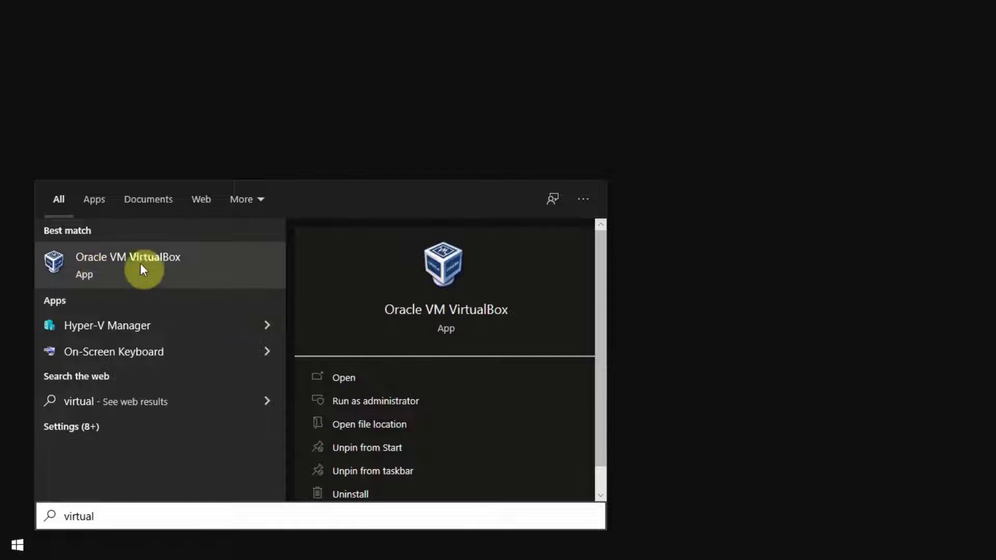
pyautogui.click(338, 378)
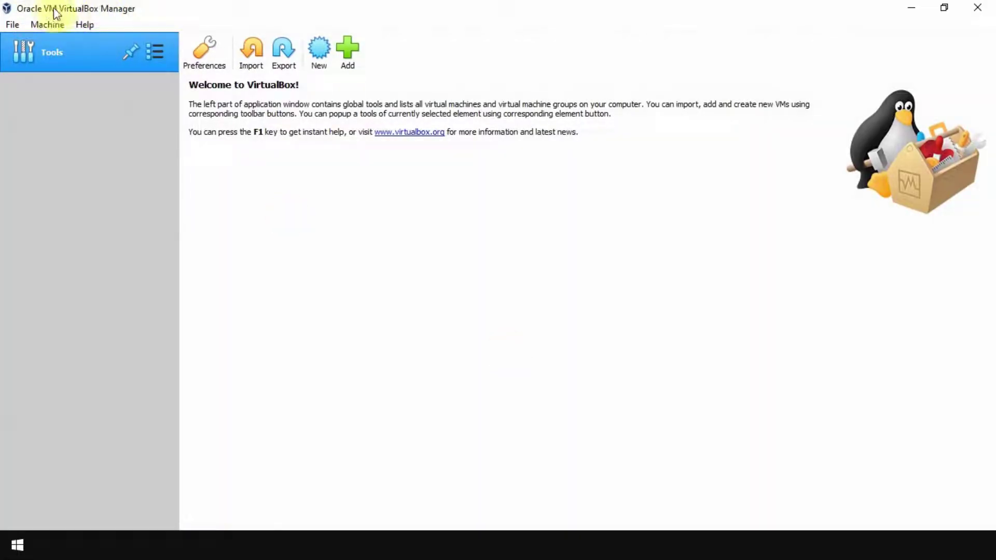
# Step: Create a new VM named 'Pear OS' with type Linux and version Ubuntu (64-bit)
pyautogui.click(321, 66)
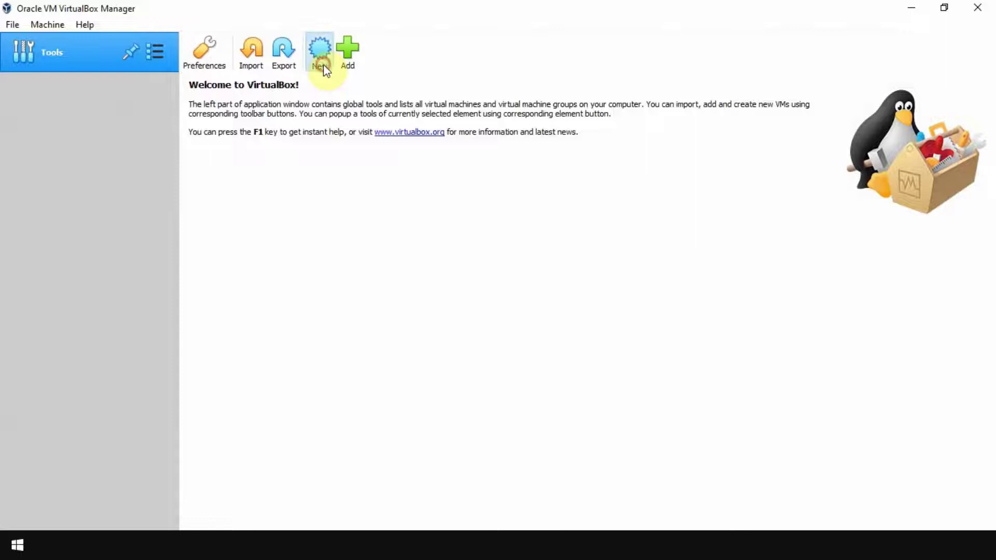
pyautogui.write('P')
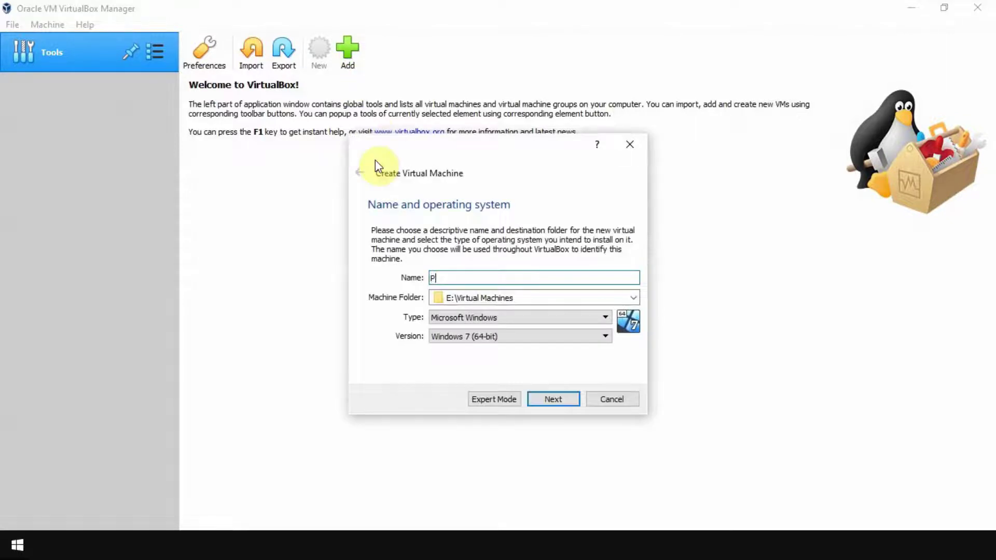
pyautogui.write('ear OS')
pyautogui.click(496, 321)
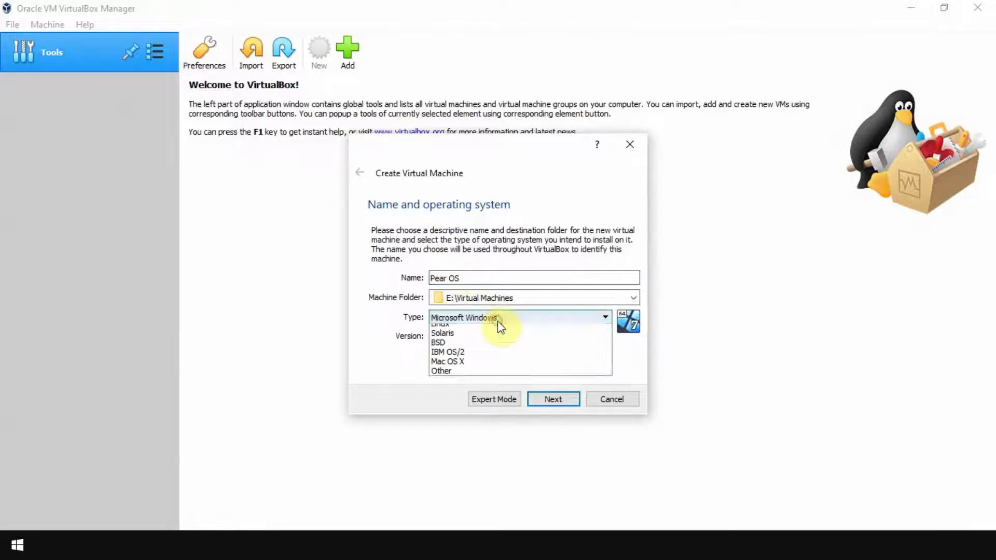
pyautogui.click(440, 339)
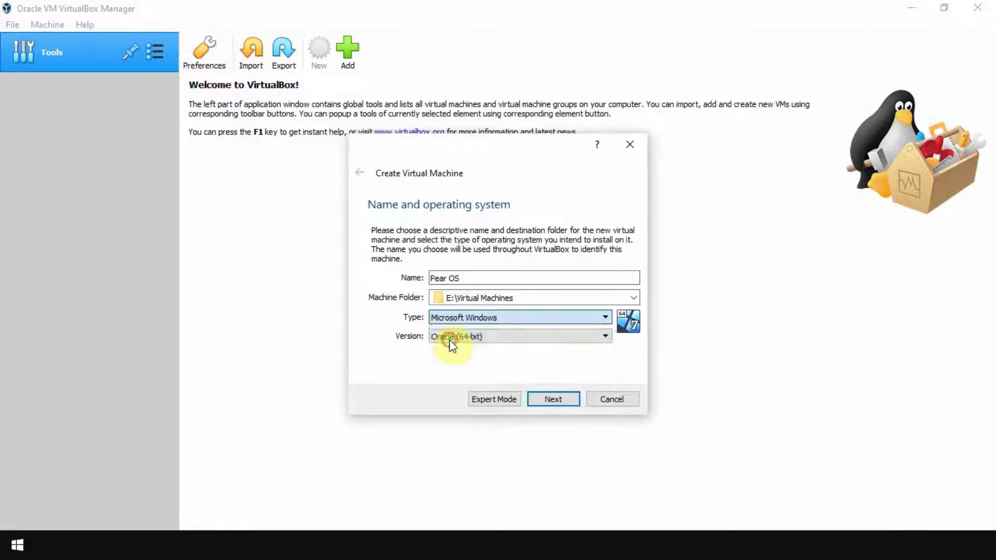
pyautogui.click(465, 336)
pyautogui.moveTo(604, 385); pyautogui.dragTo(606, 422)
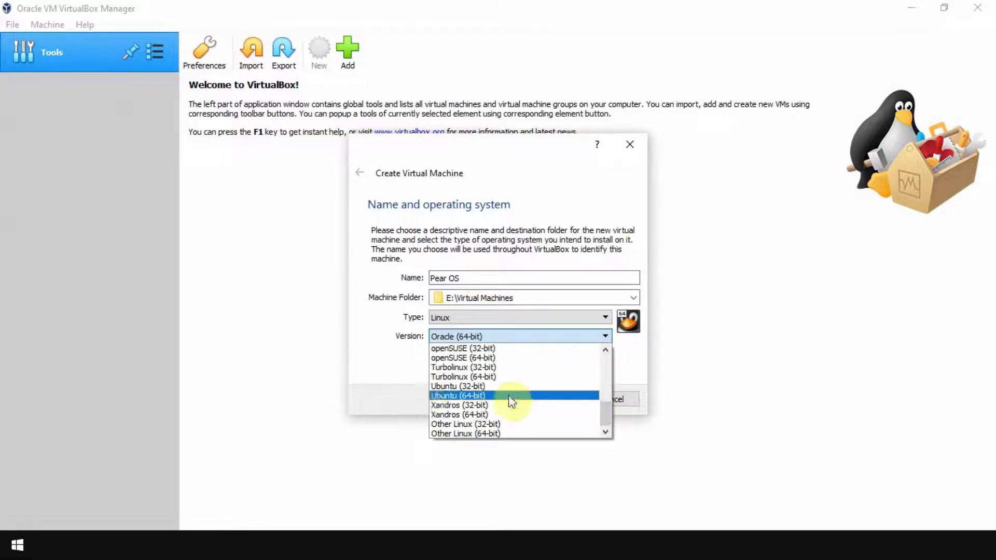
pyautogui.click(472, 396)
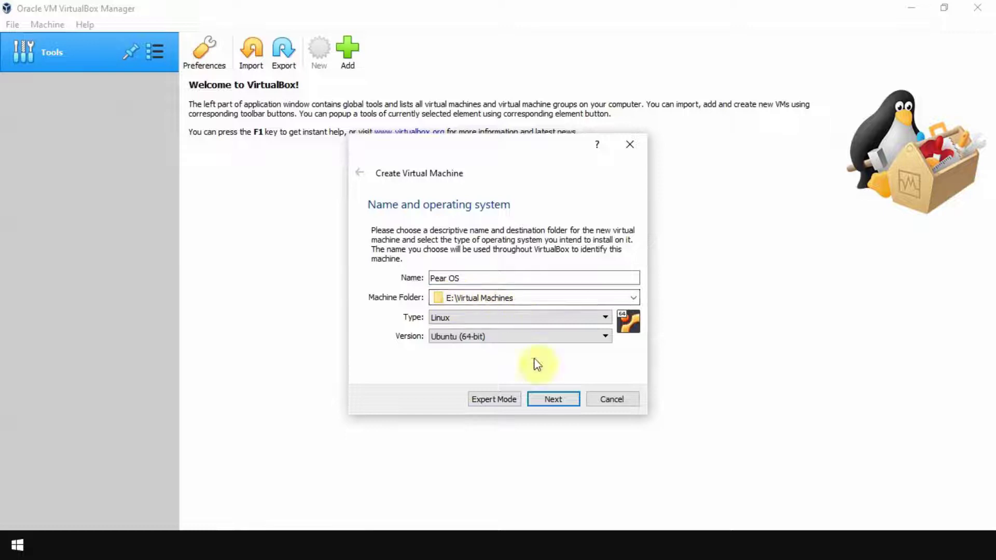
pyautogui.click(550, 403)
# Step: Give the Pear OS machine 4096 MB of memory
pyautogui.doubleClick(596, 280)
pyautogui.doubleClick(601, 280)
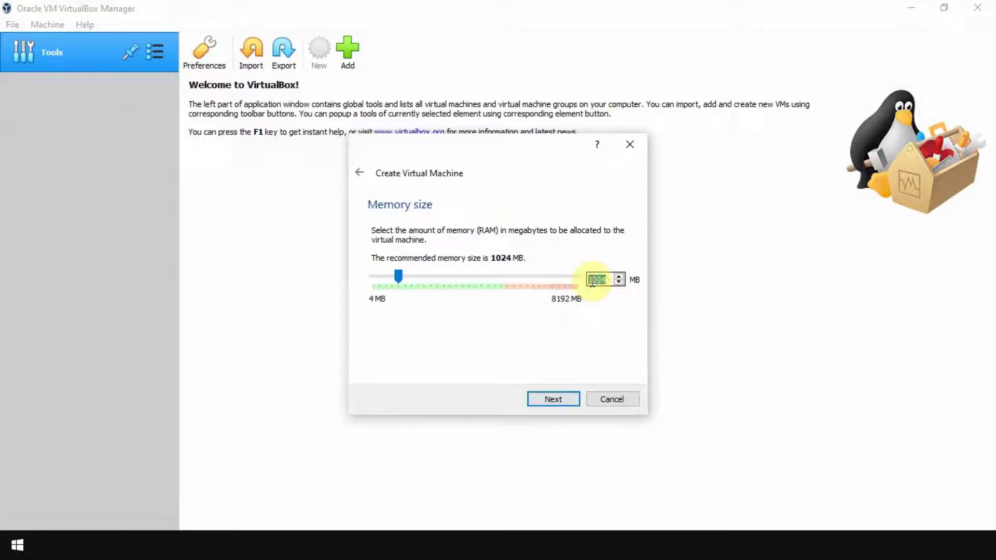
pyautogui.write('2')
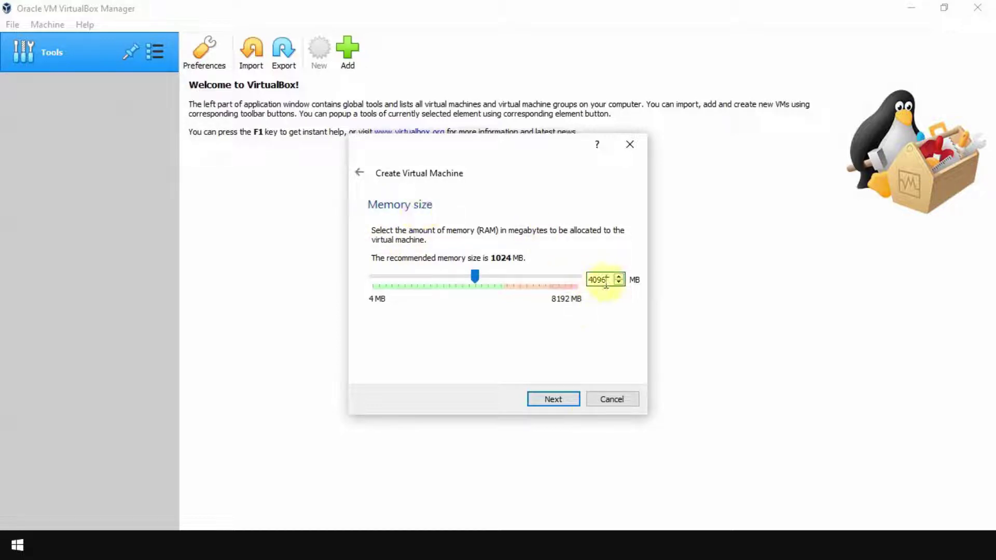
pyautogui.click(561, 402)
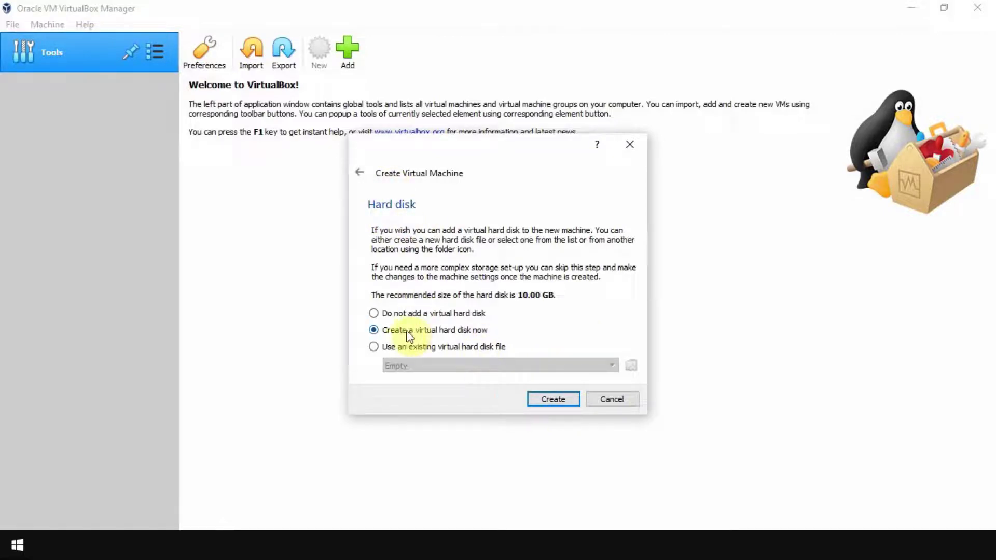
# Step: Create a new dynamically allocated VDI hard disk and set its size to 25 GB
pyautogui.click(544, 398)
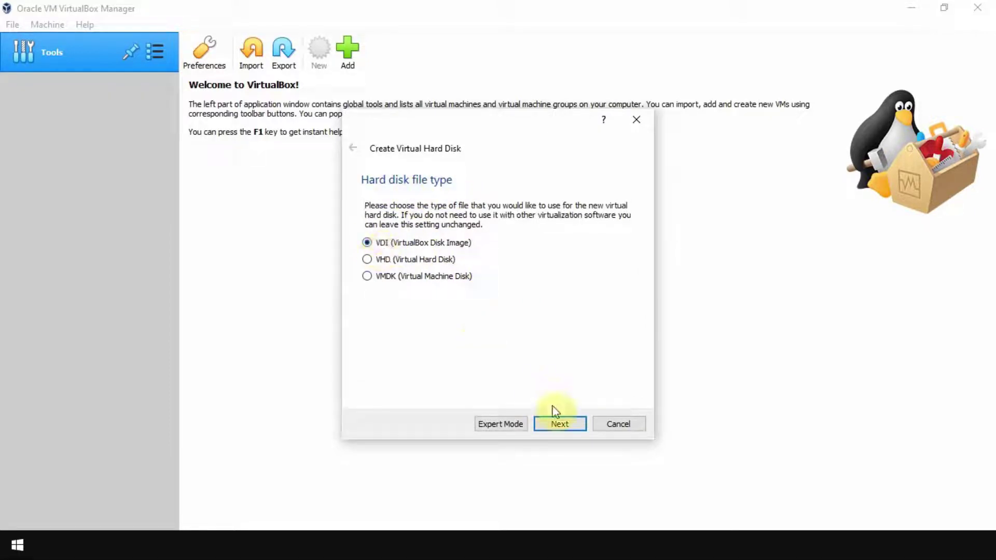
pyautogui.click(559, 425)
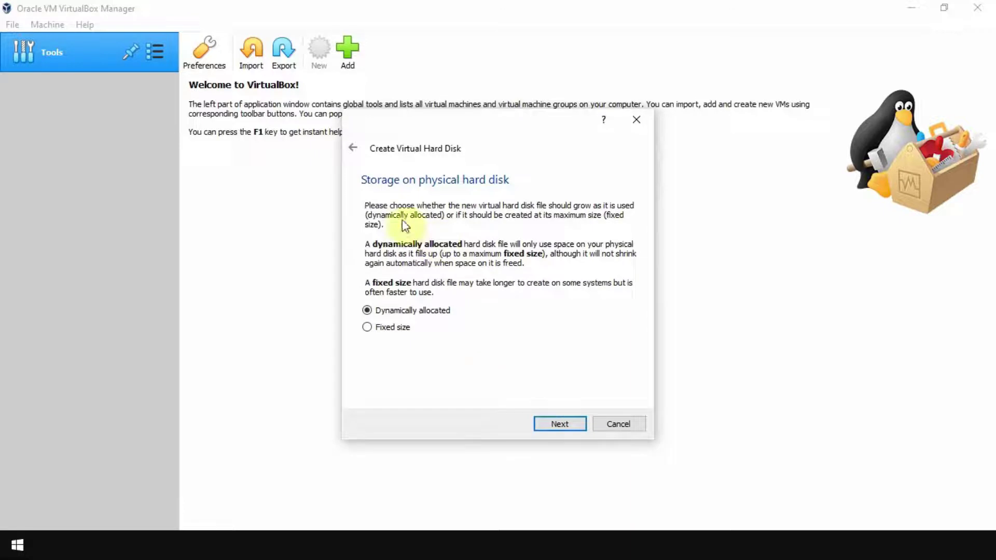
pyautogui.click(563, 426)
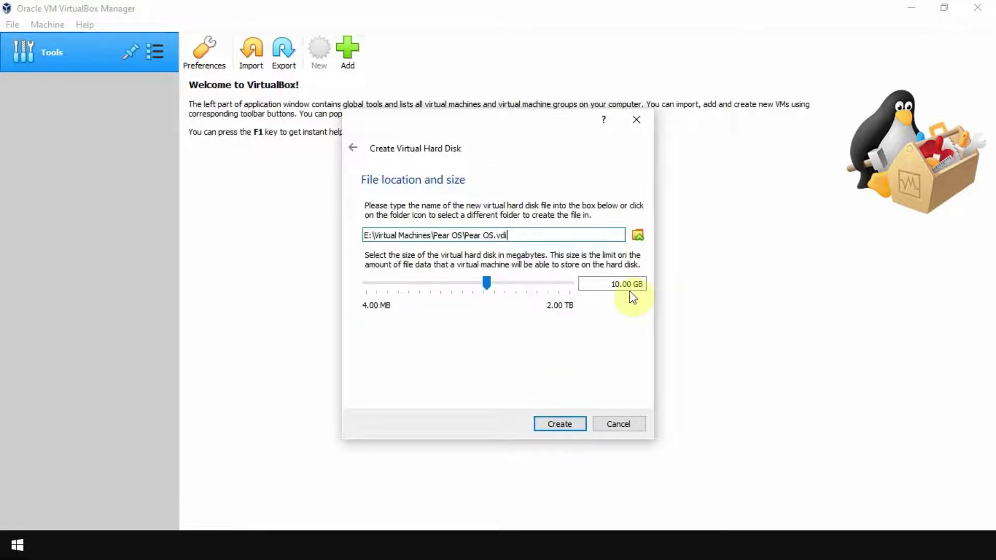
pyautogui.click(612, 287)
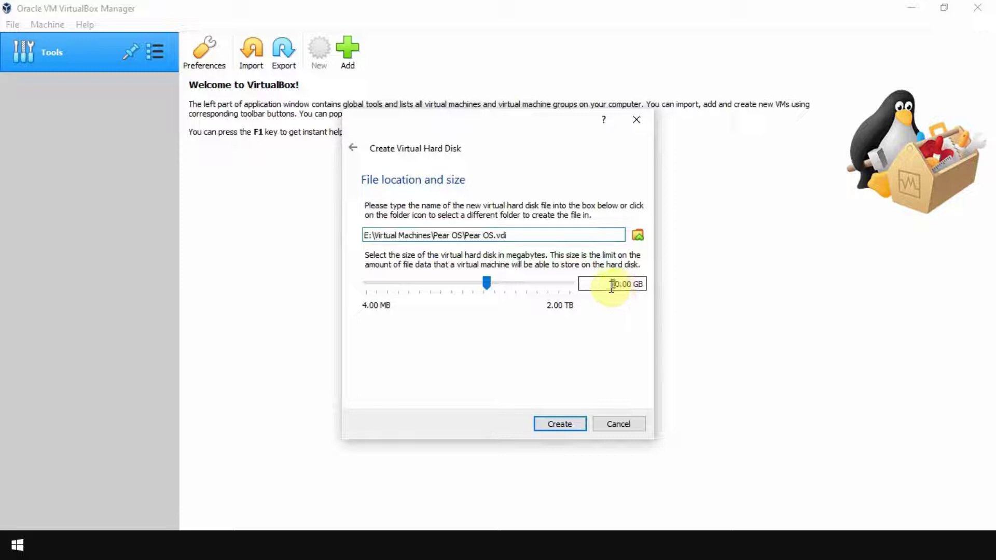
pyautogui.press('BackSpace')
pyautogui.press('BackSpace')
pyautogui.write('2')
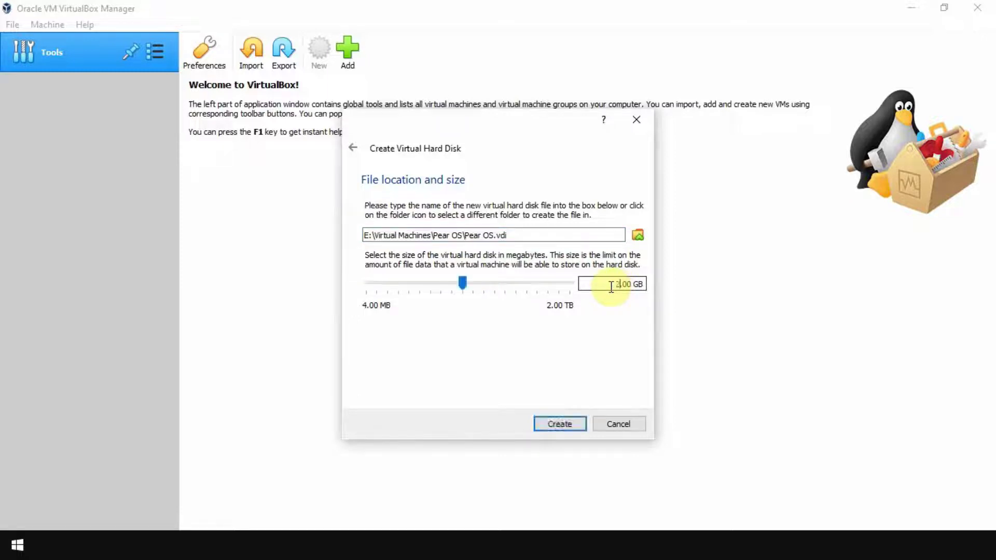
pyautogui.write('5')
# Step: Finish creating Pear OS and set its processor count to 2 in System settings
pyautogui.click(563, 428)
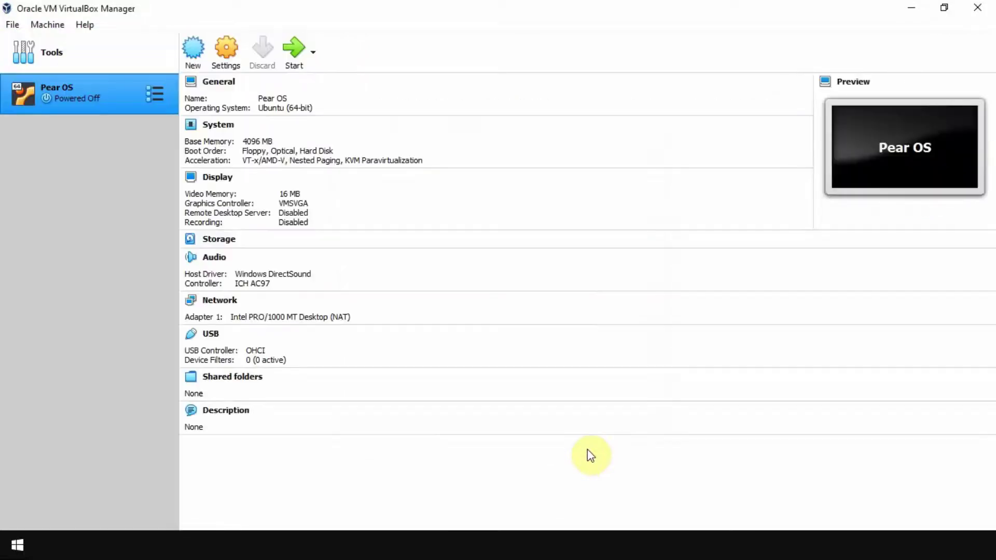
pyautogui.click(229, 65)
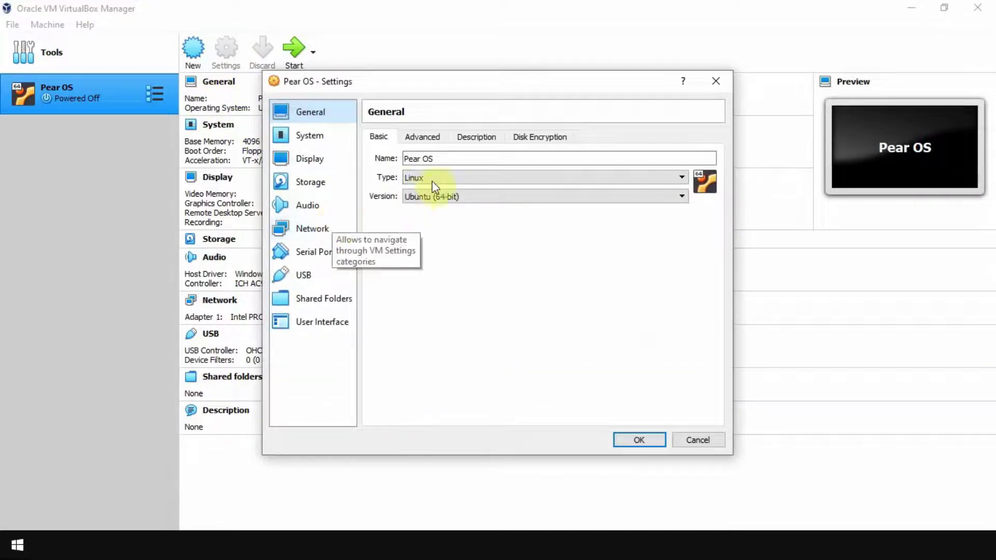
pyautogui.click(311, 136)
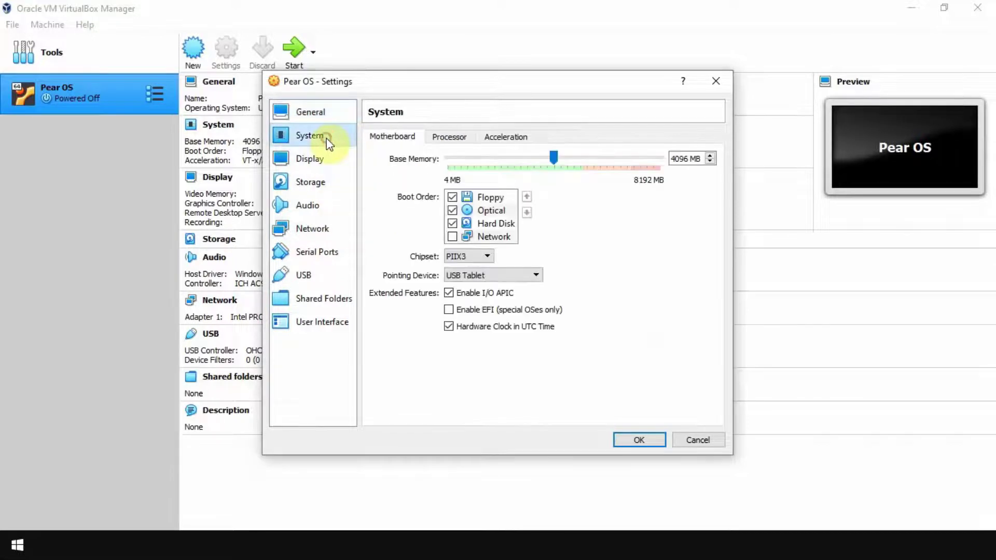
pyautogui.click(449, 138)
pyautogui.click(509, 160)
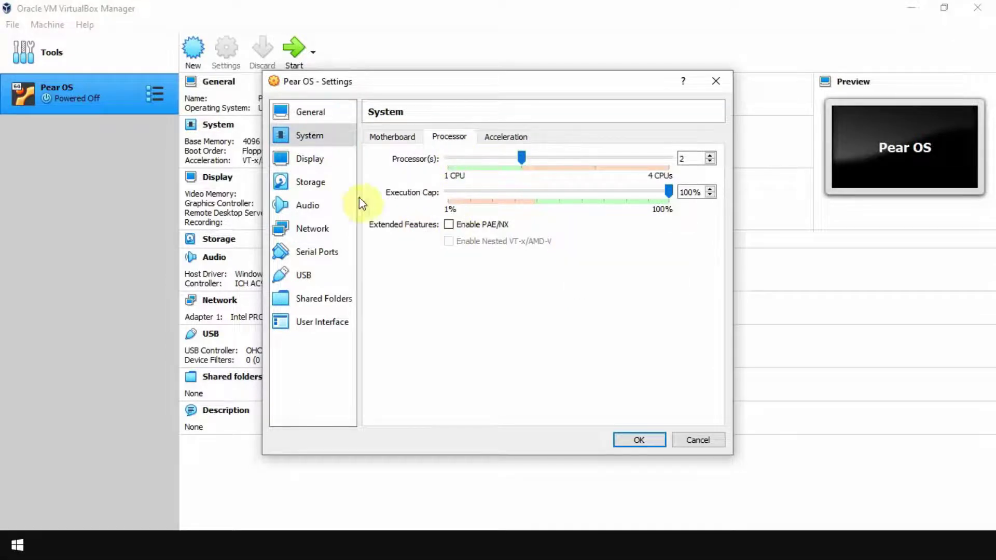
pyautogui.click(314, 182)
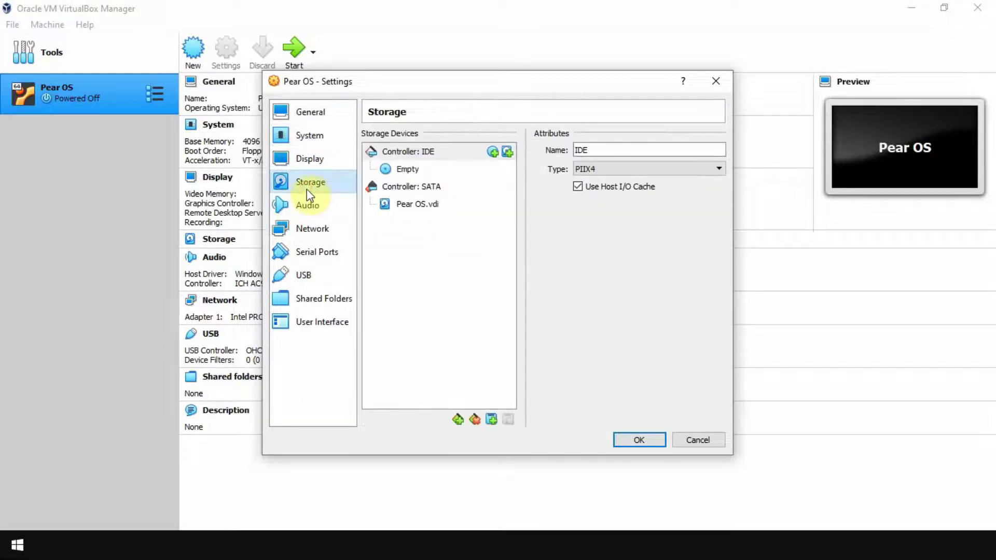
# Step: Attach the pearOS_Monterey ISO to the empty IDE optical drive and save the settings
pyautogui.click(412, 174)
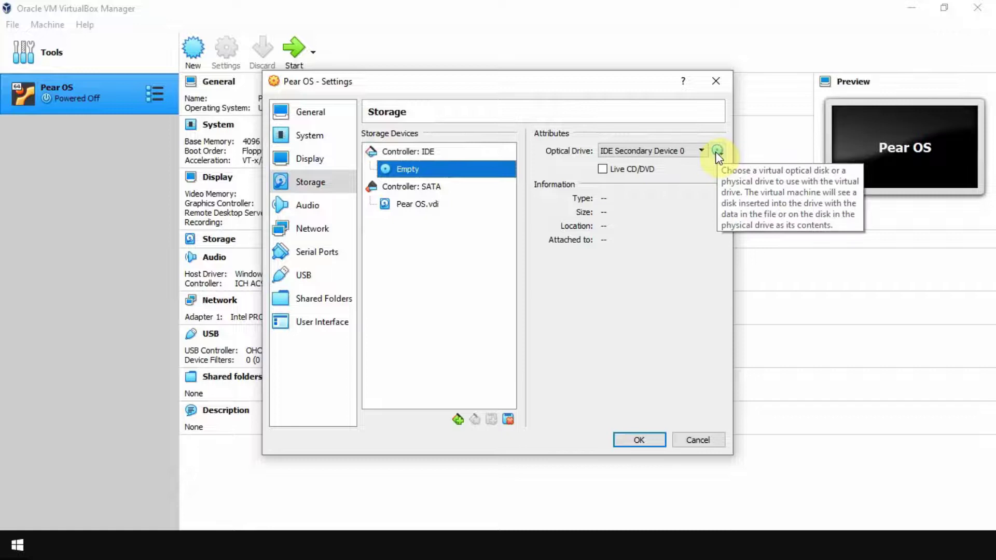
pyautogui.click(716, 152)
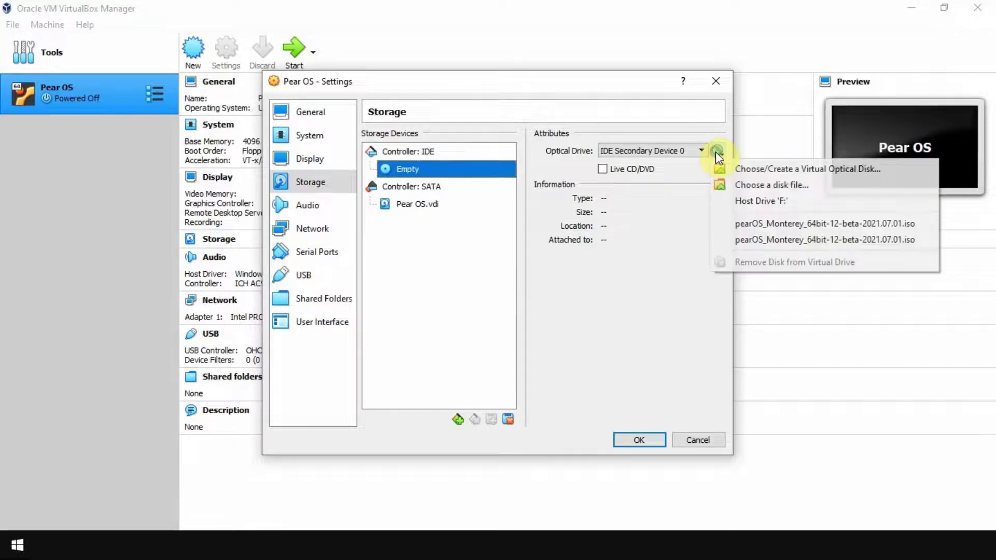
pyautogui.click(796, 193)
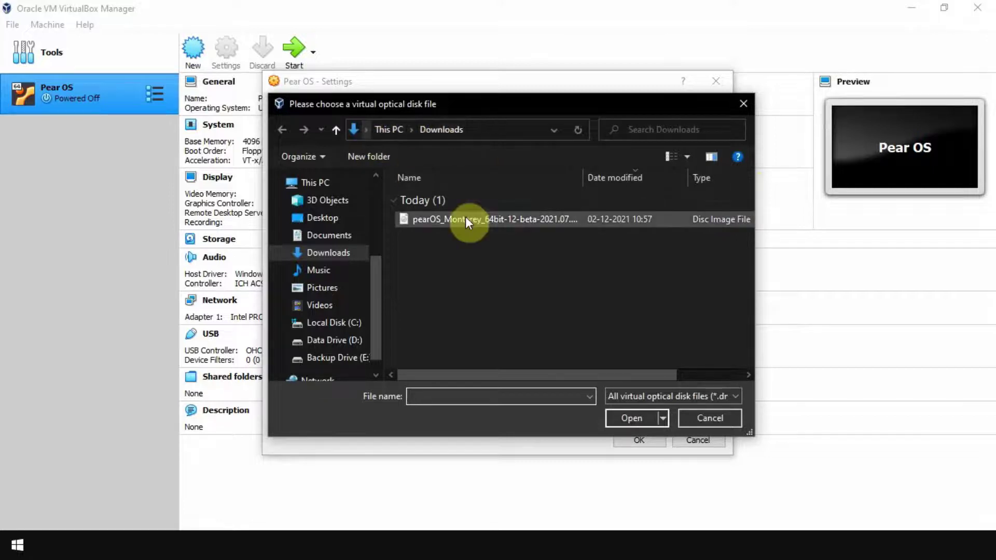
pyautogui.click(506, 220)
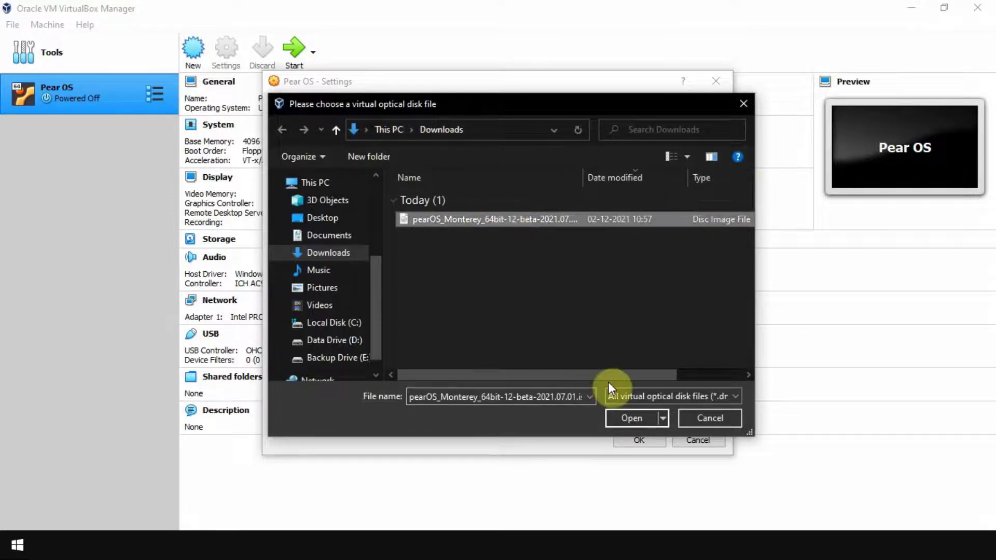
pyautogui.click(642, 418)
pyautogui.click(657, 439)
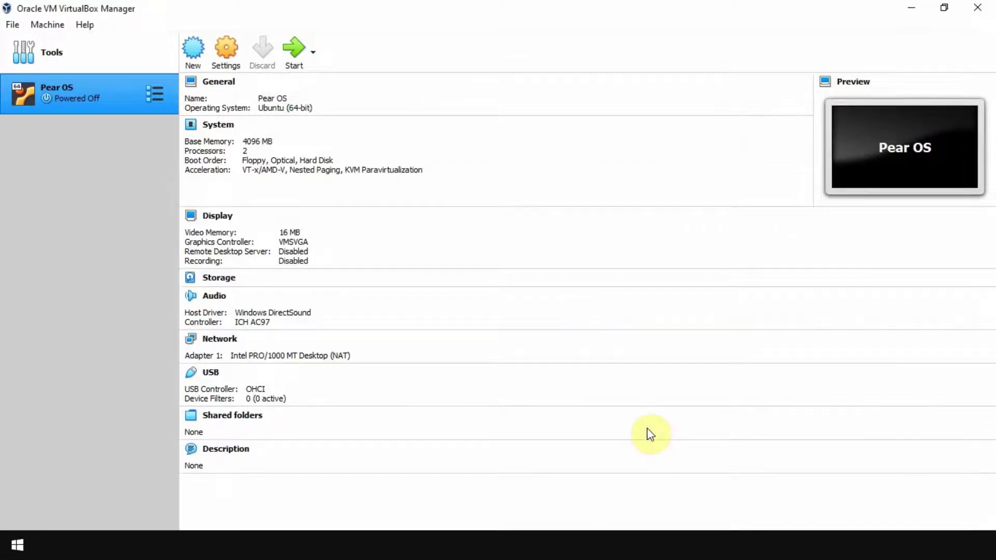
# Step: Start the Pear OS machine, maximize its window and dismiss the keyboard capture notice
pyautogui.click(294, 66)
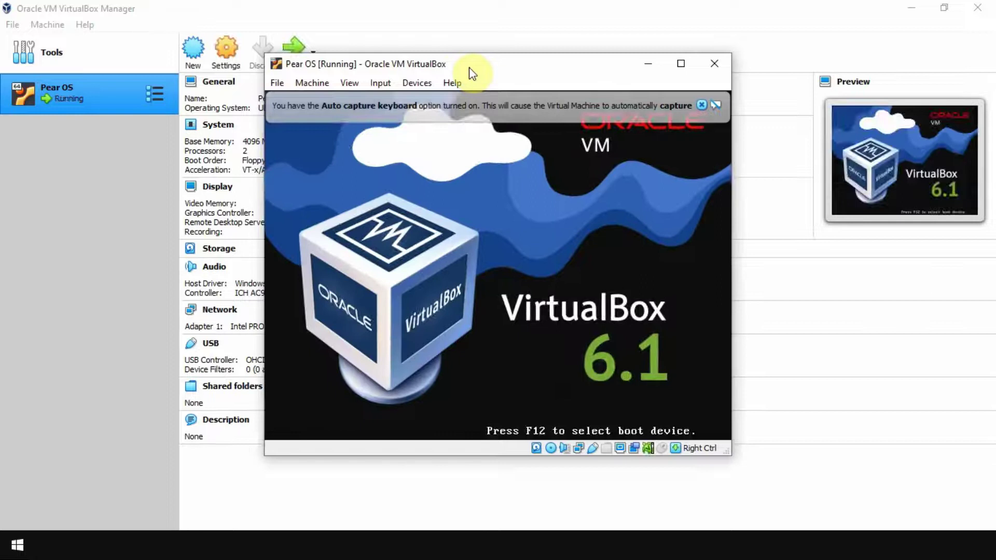
pyautogui.doubleClick(469, 67)
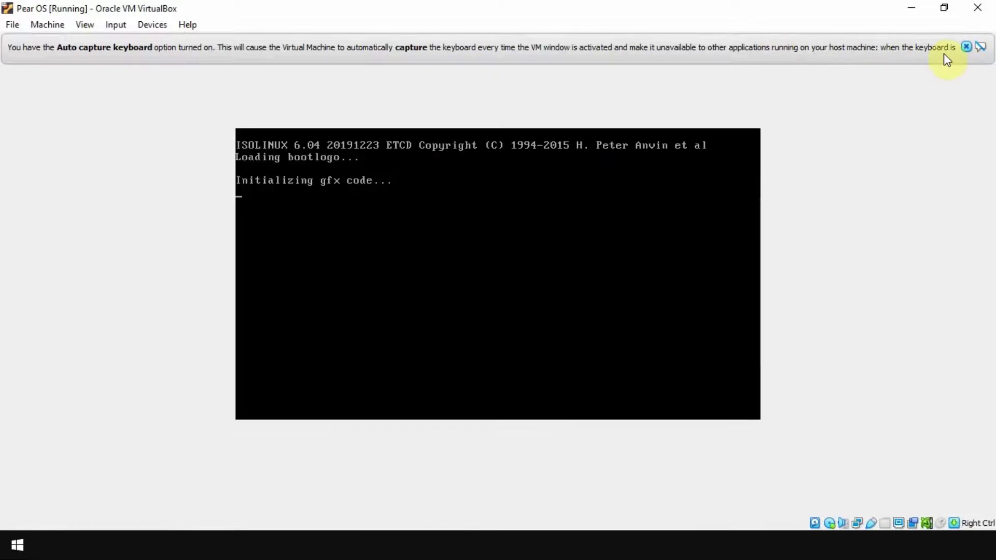
pyautogui.click(964, 47)
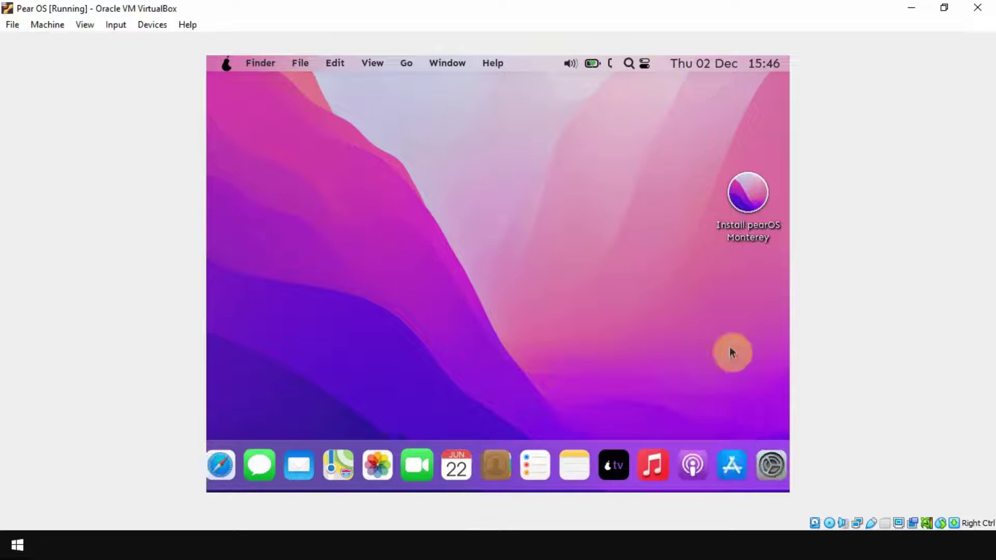
# Step: Launch the pearOS installer with American English language and Kolkata time zone
pyautogui.doubleClick(751, 213)
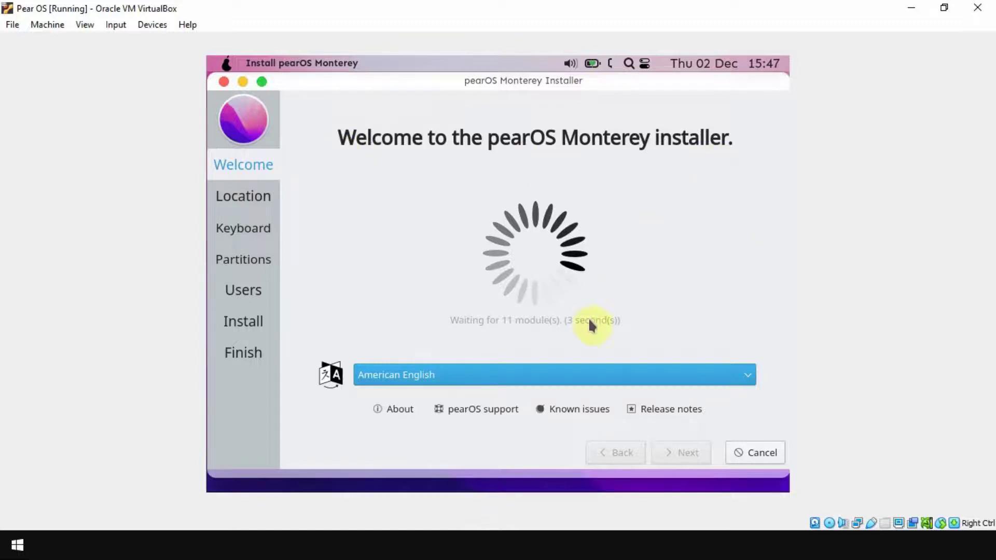
pyautogui.click(586, 372)
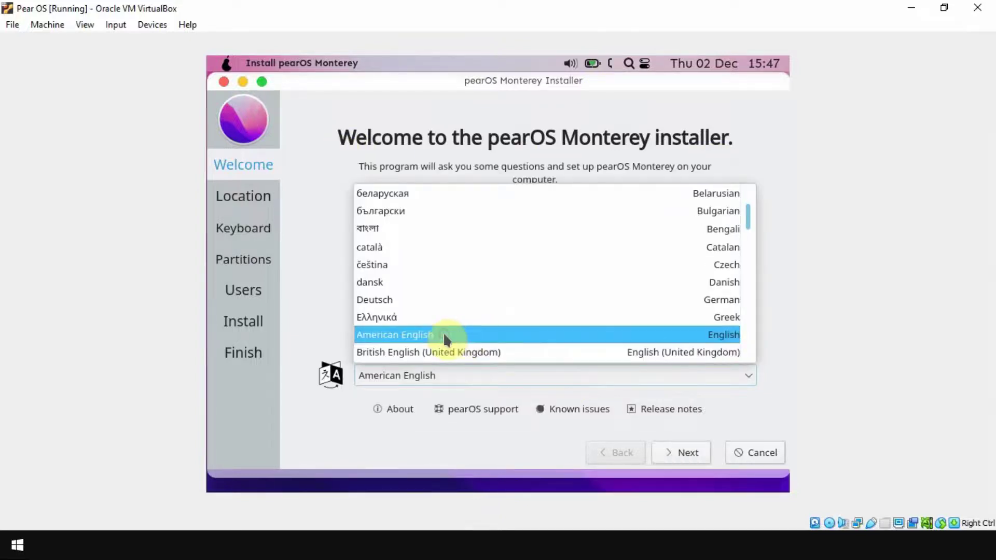
pyautogui.click(444, 335)
pyautogui.click(689, 455)
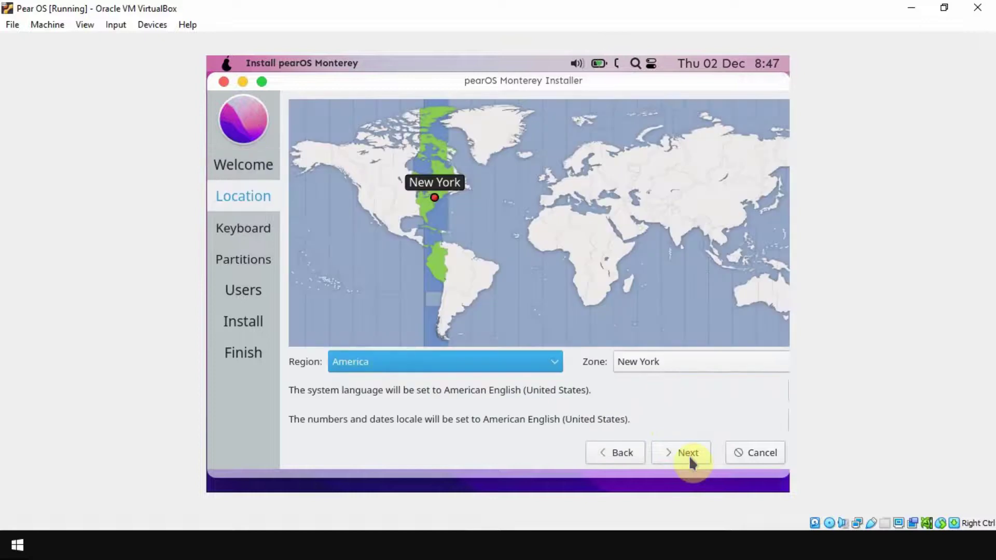
pyautogui.click(679, 231)
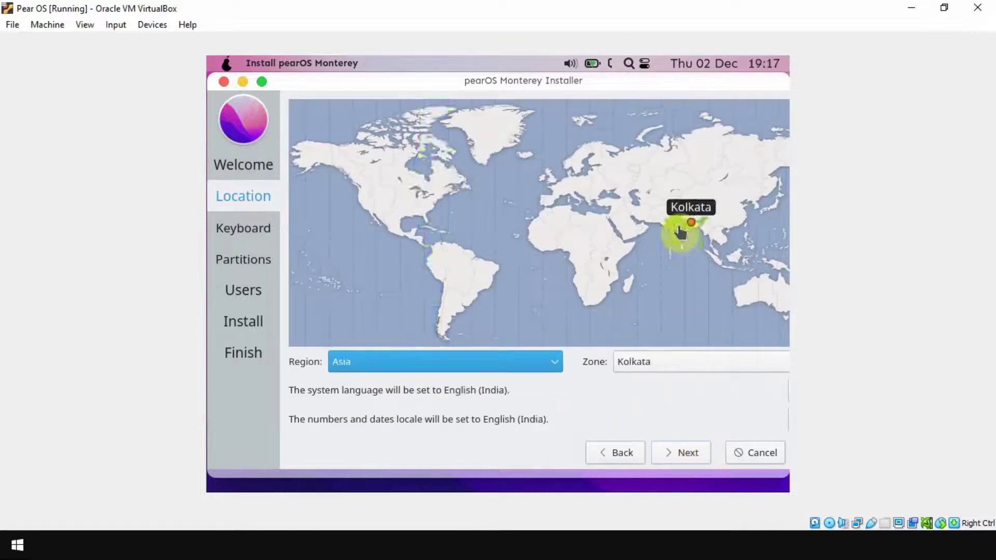
pyautogui.click(682, 457)
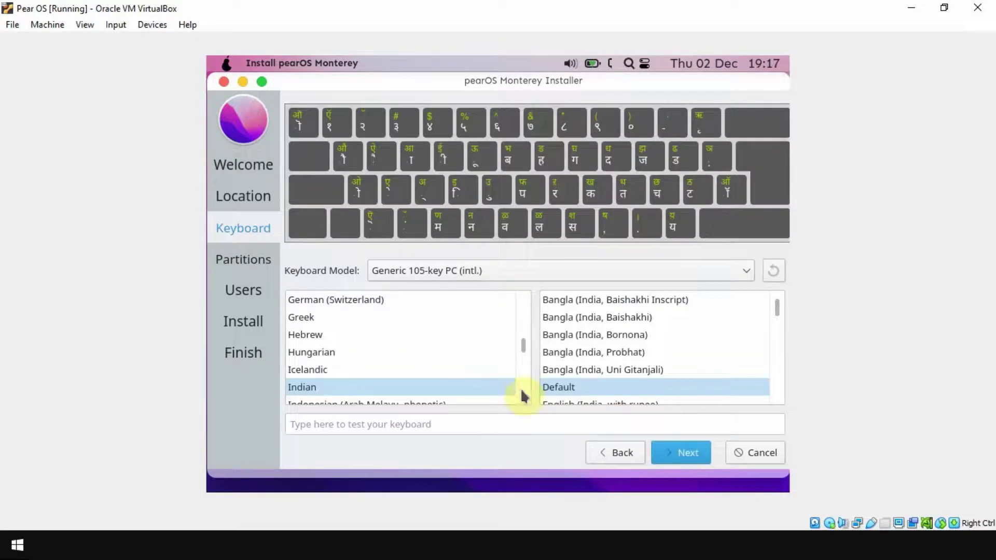
# Step: Choose the English (US) Default keyboard layout
pyautogui.scroll(6, 524, 349)
pyautogui.scroll(1, 524, 342)
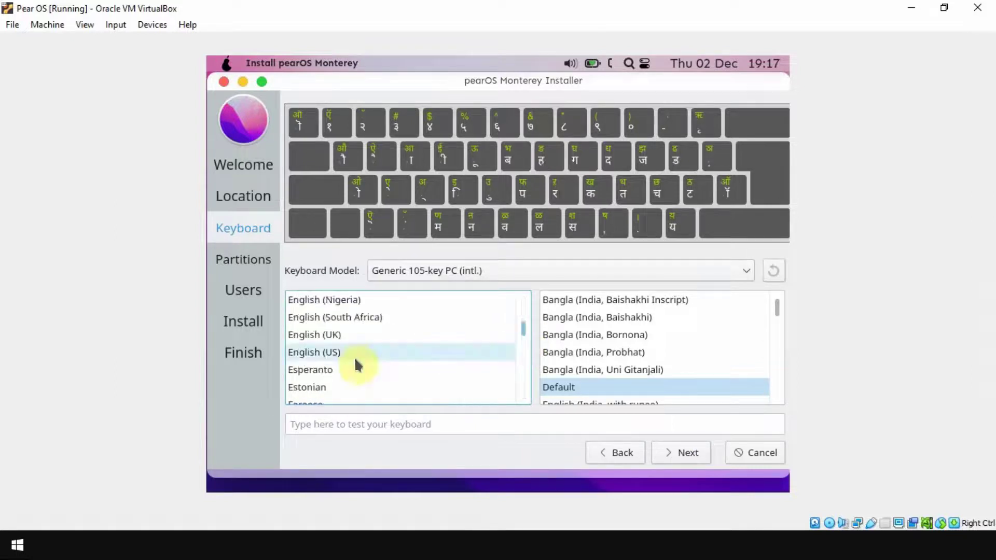
pyautogui.click(322, 352)
pyautogui.click(559, 303)
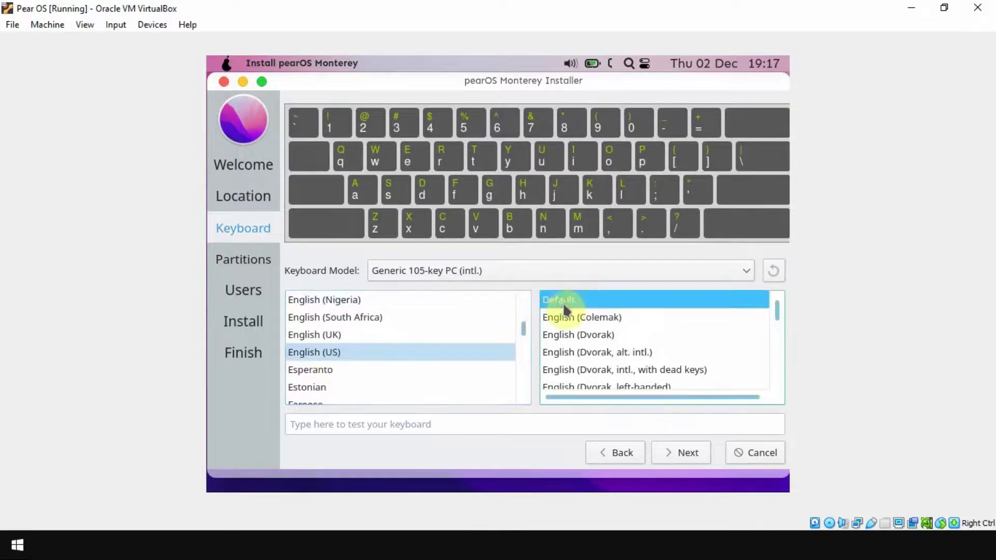
pyautogui.click(690, 459)
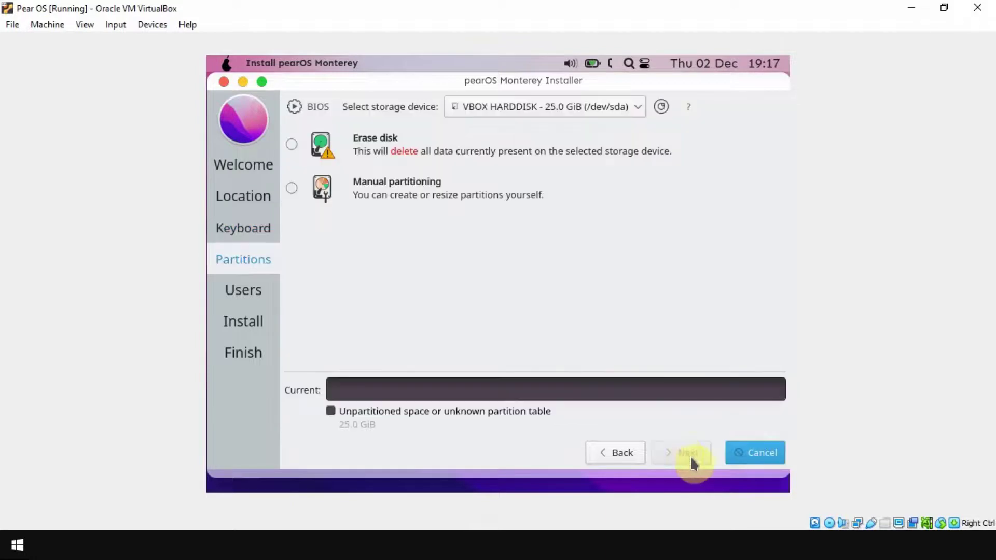
# Step: Select Erase disk and fill in the user name and account password fields
pyautogui.click(293, 145)
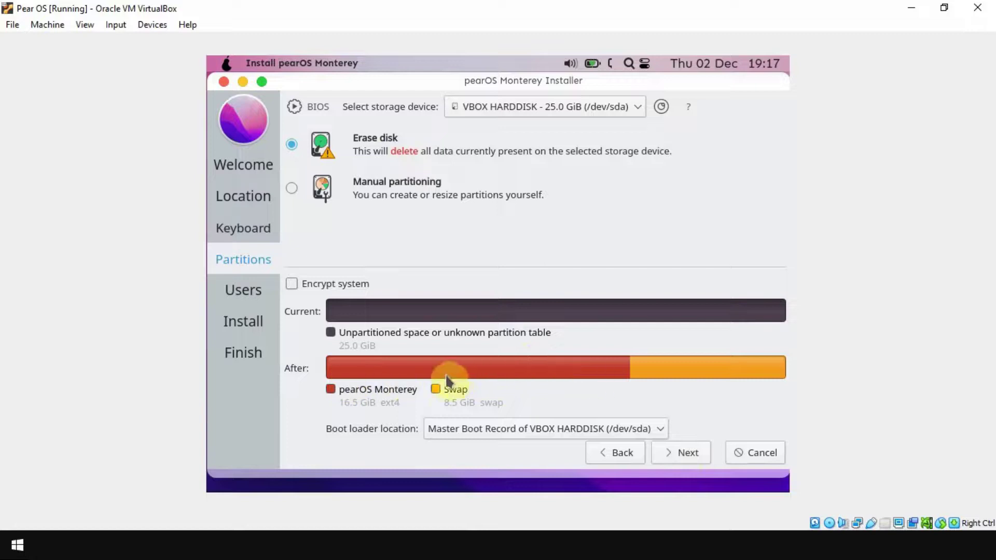
pyautogui.click(676, 456)
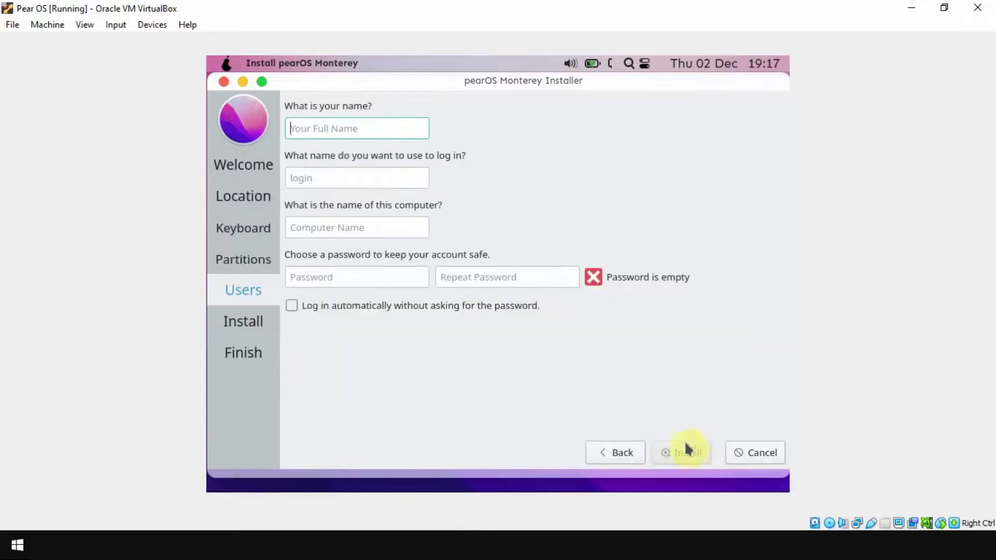
pyautogui.write('username')
pyautogui.press('Tab')
pyautogui.press('Tab')
pyautogui.press('Tab')
pyautogui.write('1234')
pyautogui.press('Tab')
pyautogui.write('1234')
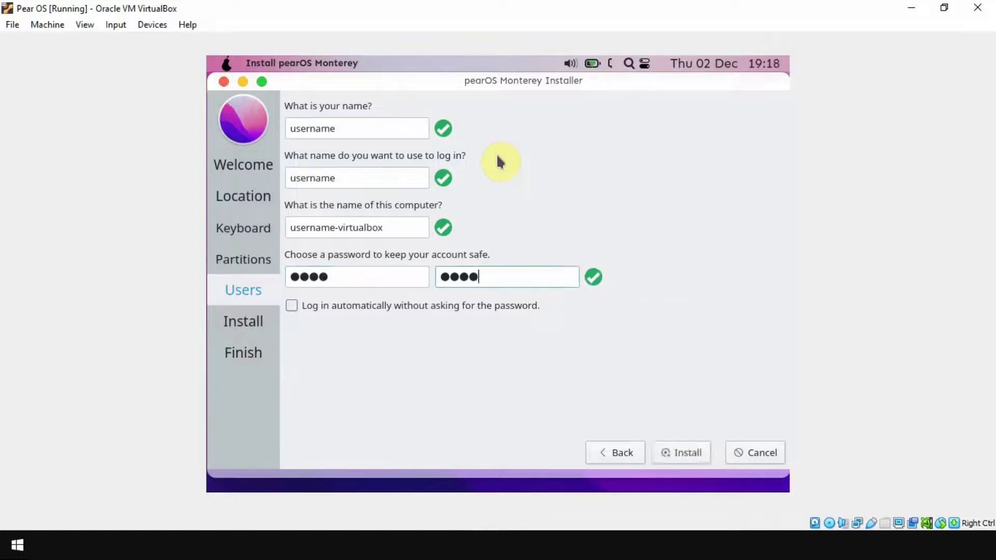
# Step: Start the pearOS Monterey installation and wait for the All done page
pyautogui.click(690, 452)
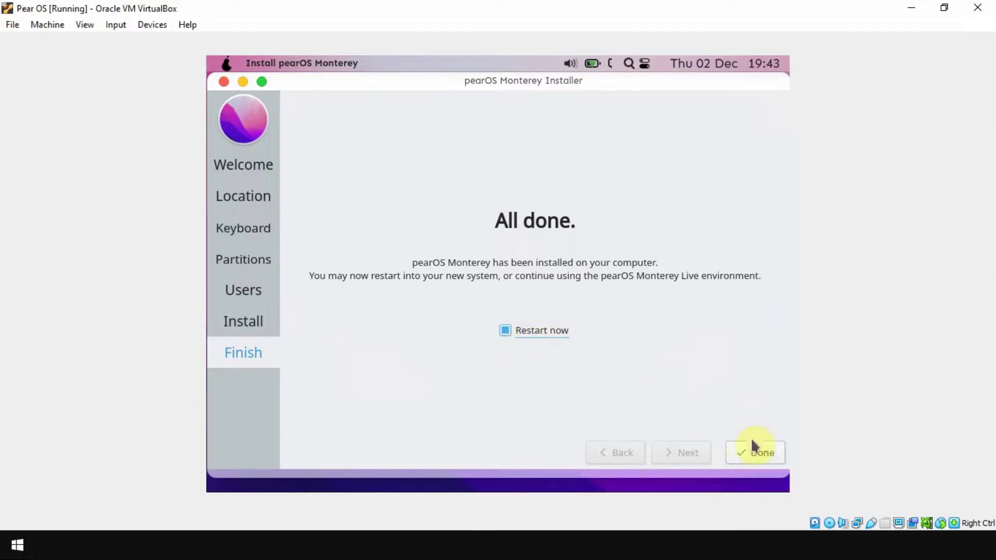
# Step: Click Done with Restart now ticked, confirm media removal and dismiss the capture notice
pyautogui.click(750, 459)
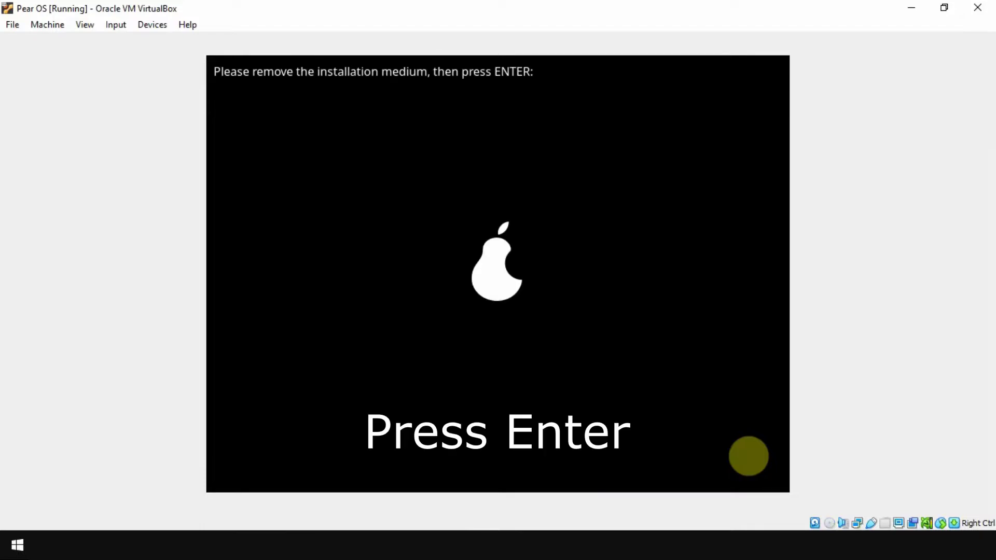
pyautogui.press('Return')
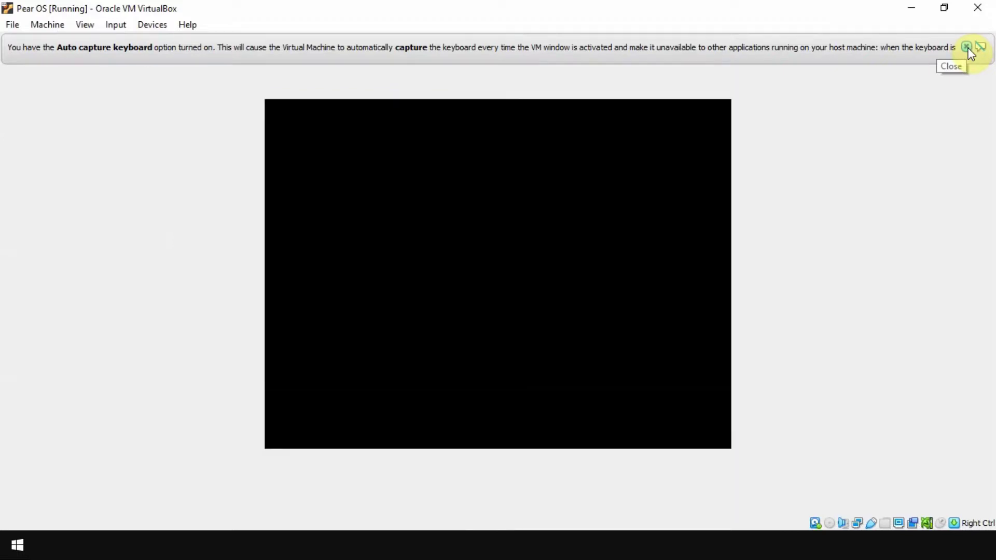
pyautogui.click(967, 47)
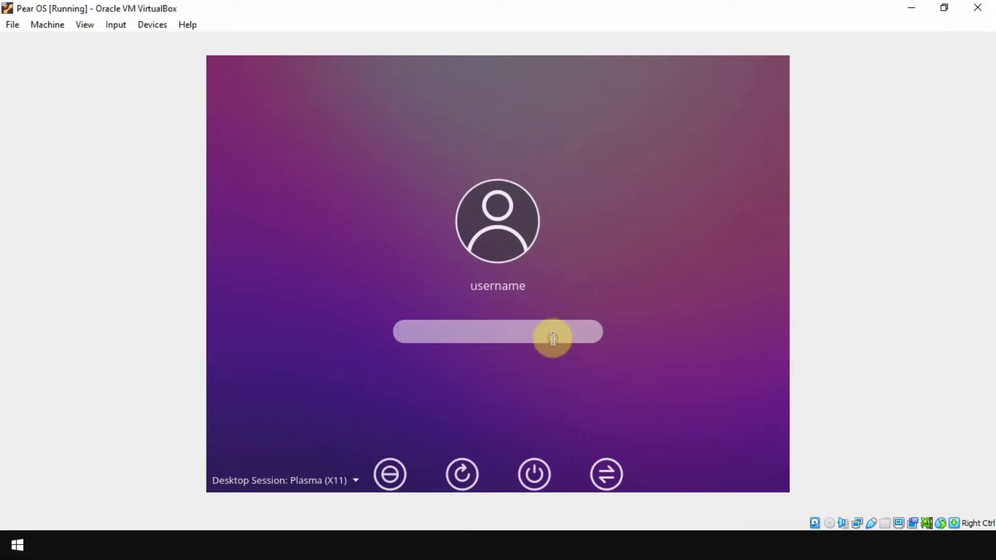
# Step: Enter the account password to log in to pearOS, then dismiss the Network Management wired-connection notification
pyautogui.write('****')
pyautogui.click(622, 333)
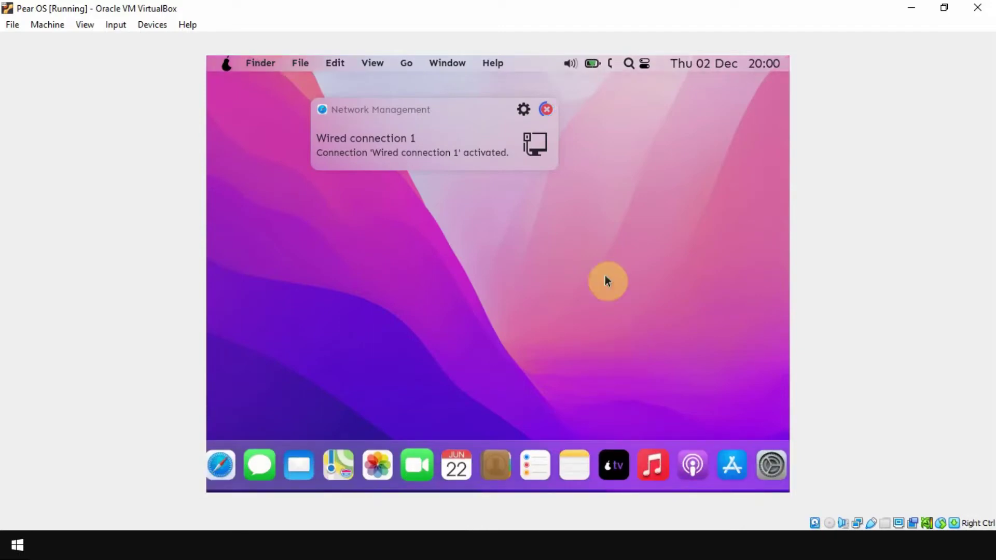
pyautogui.click(547, 110)
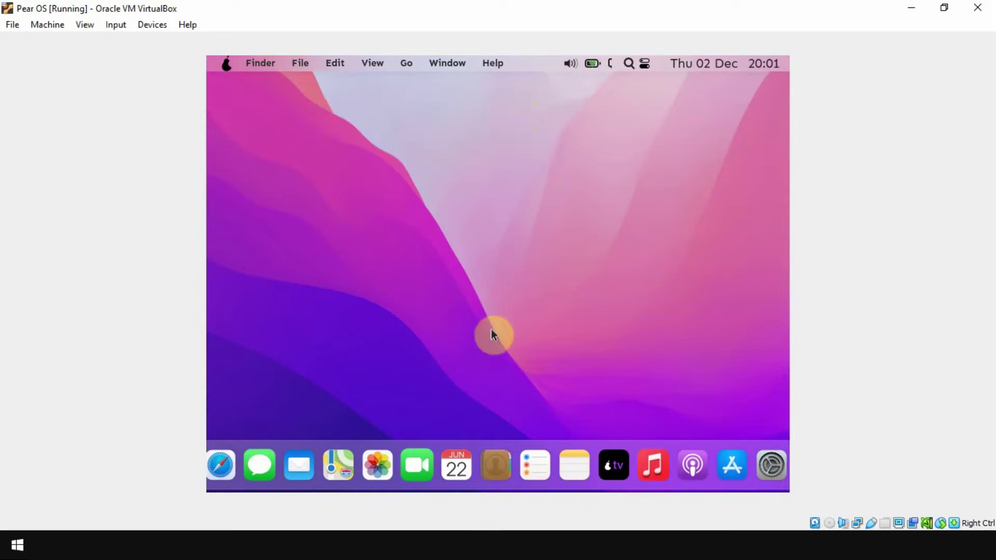